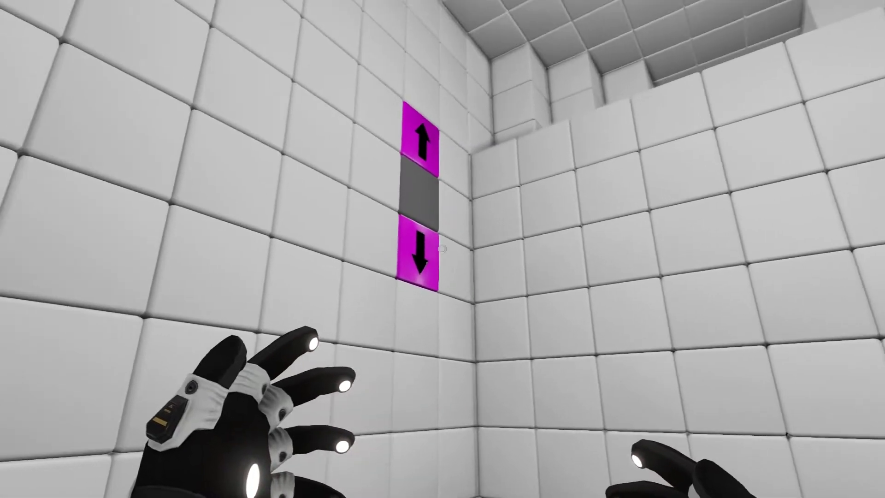
Step: Shift the magenta wall sections, raise the red floor block into a tall pillar, and walk forward
click(442, 248)
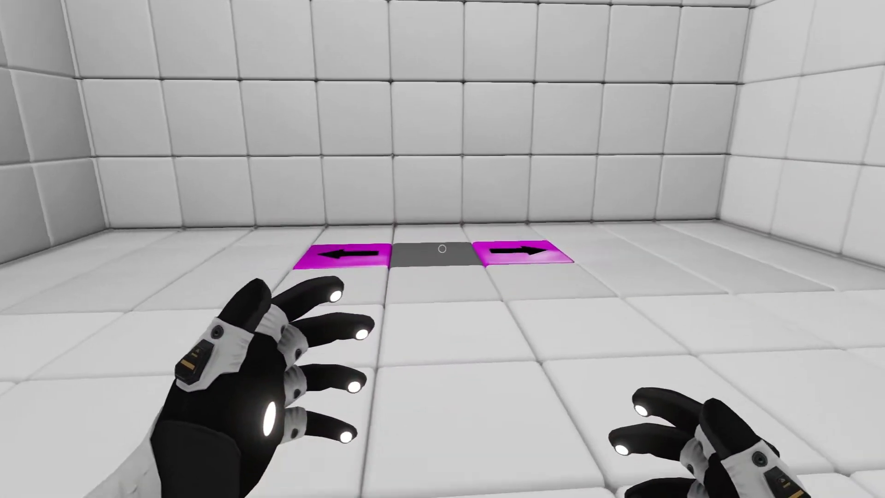
click(442, 248)
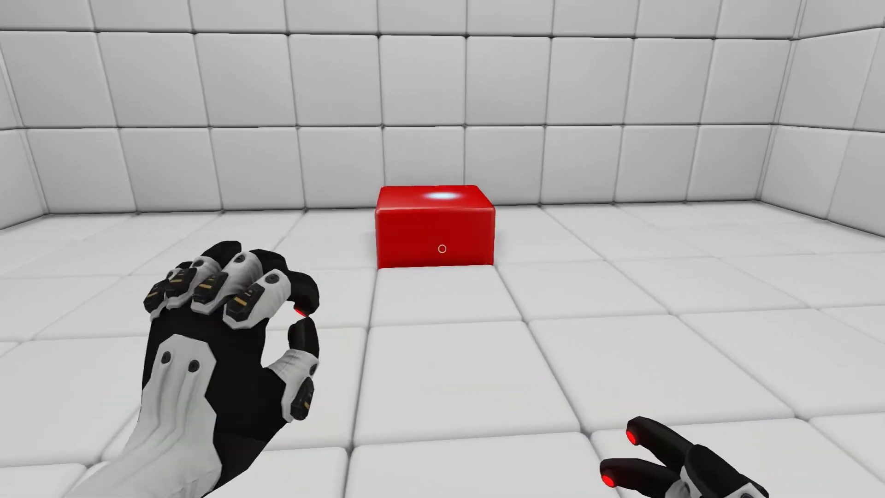
click(442, 248)
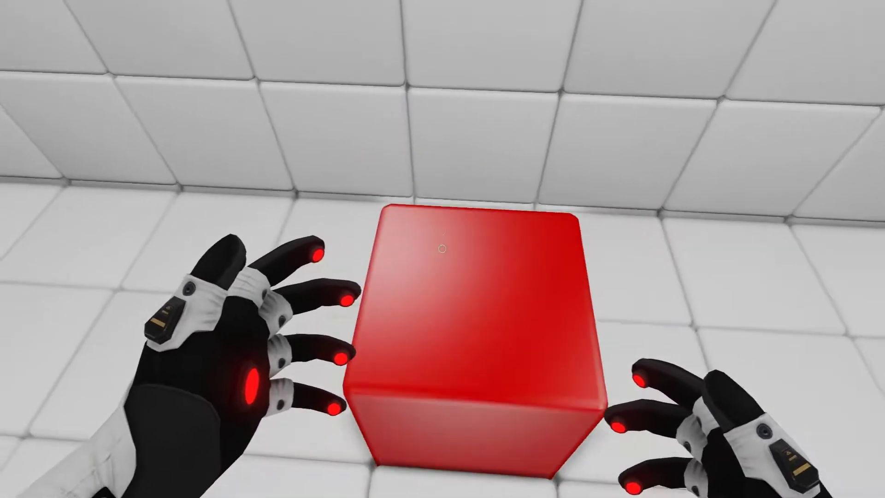
click(442, 249)
click(442, 248)
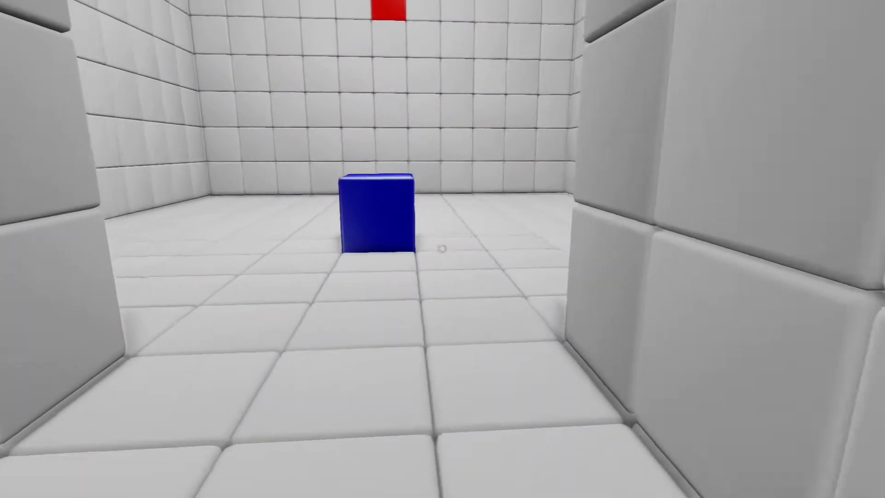
key(w)
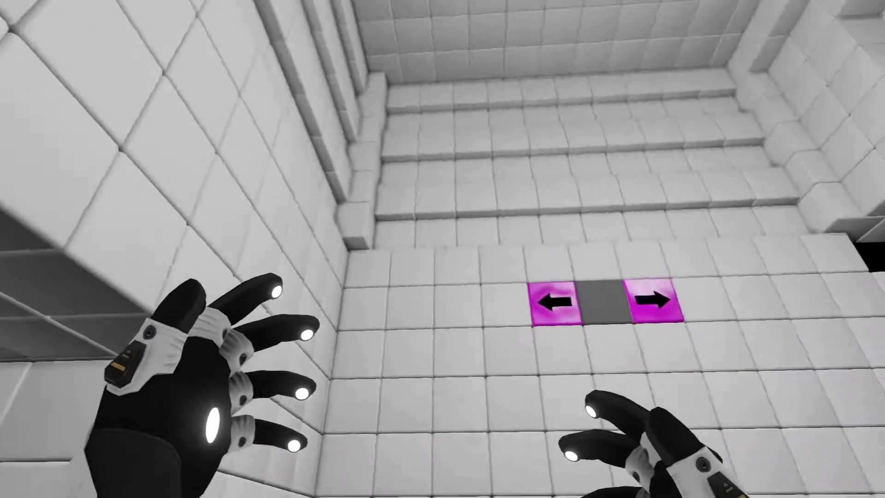
Step: Approach the red-square wall and slide the magenta wall sections out into climbable ledges
key(w)
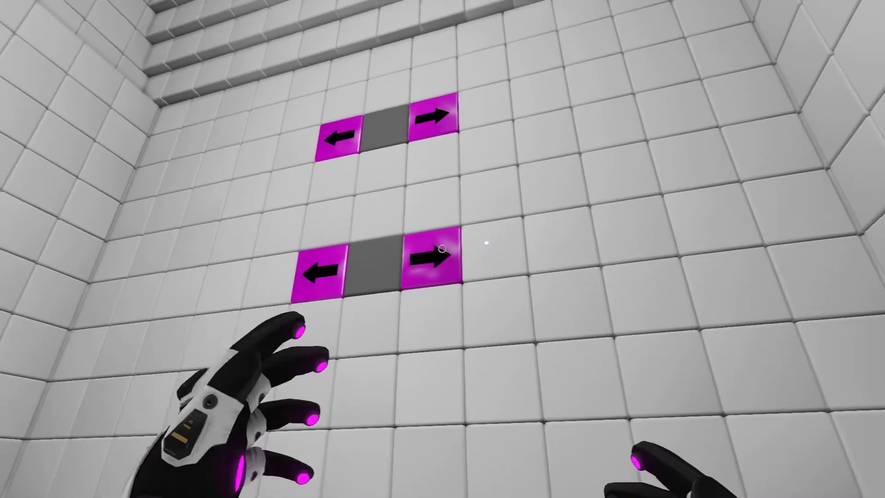
click(442, 247)
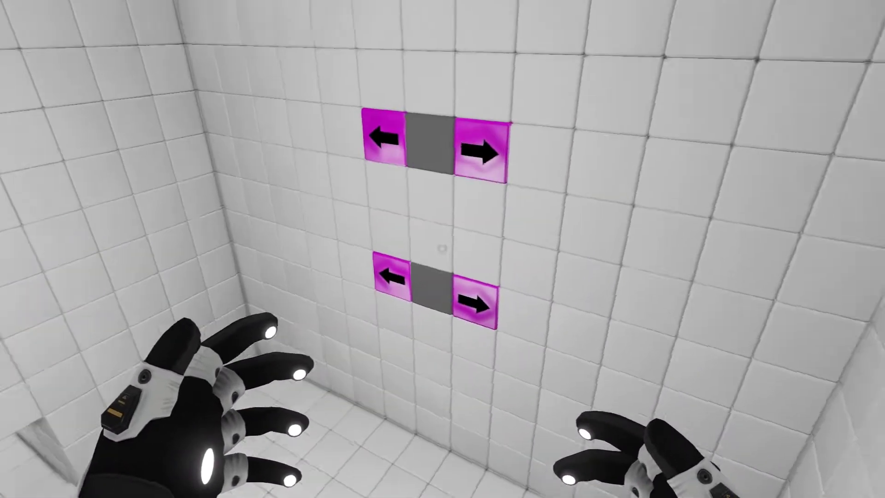
click(443, 249)
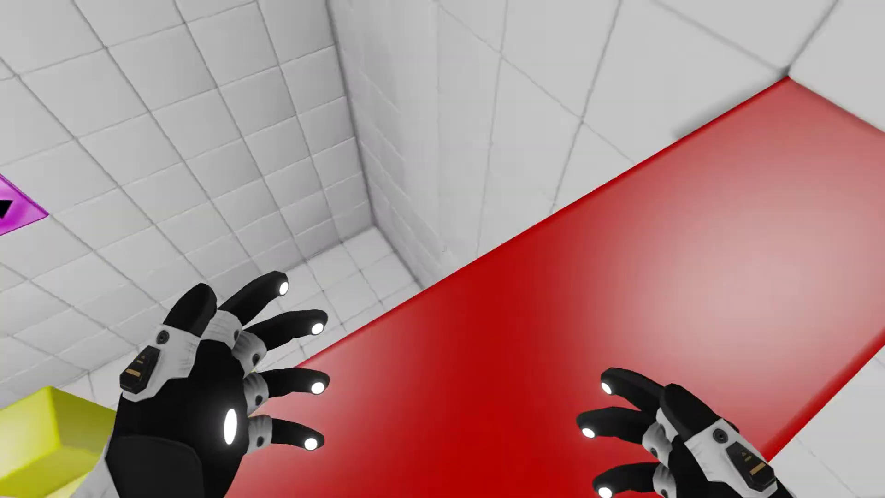
Step: Pull the red block out of the wall as a platform toward the green-cube chamber
click(443, 249)
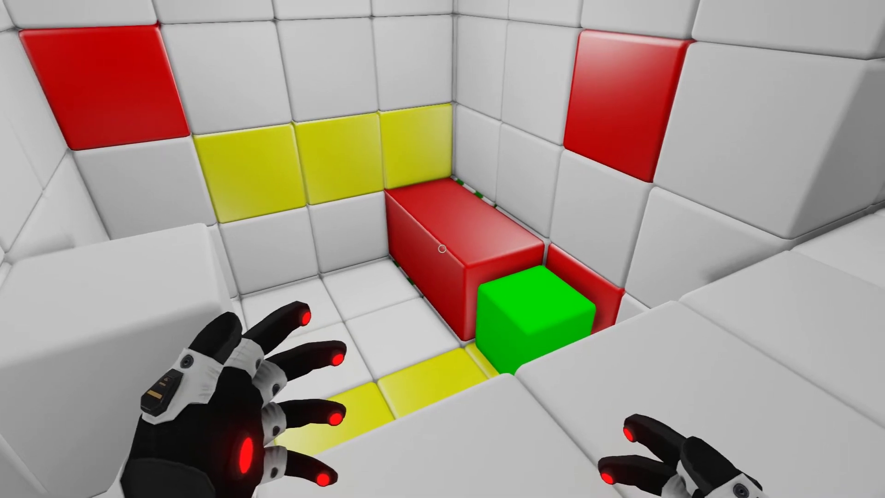
Step: Push the green cube with red blocks, retract a red pillar, and raise a yellow pillar
key(w)
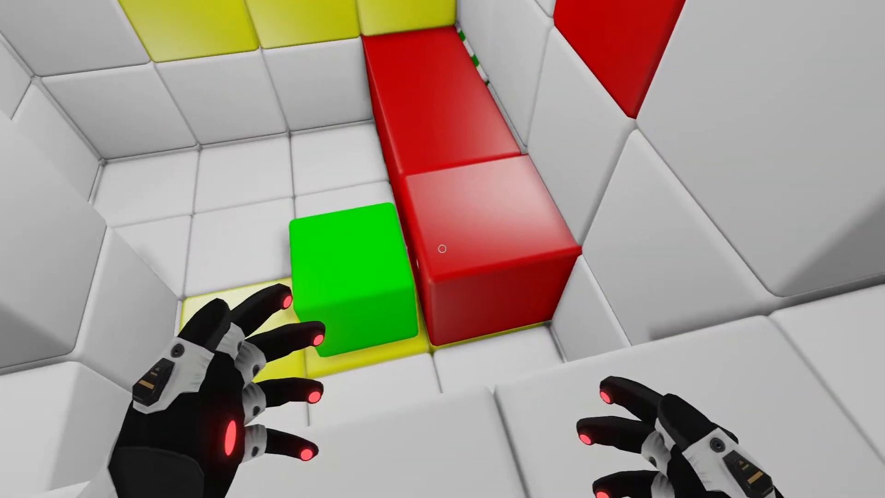
click(442, 248)
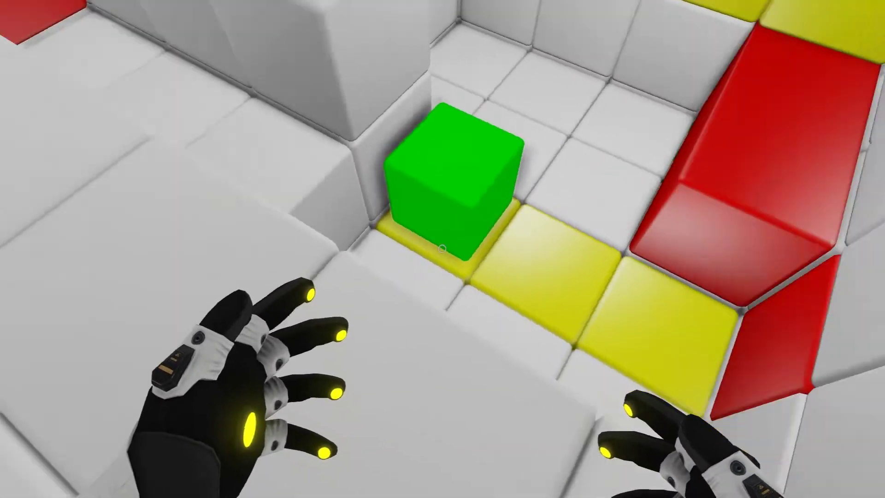
click(442, 249)
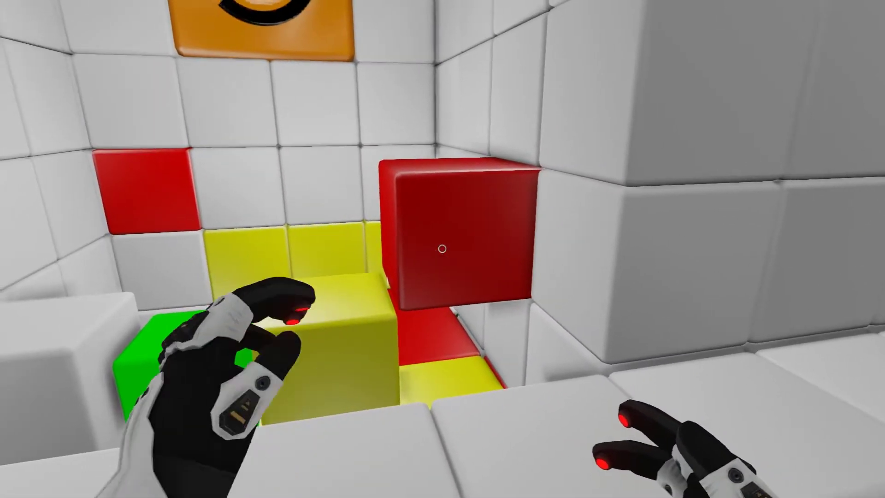
click(442, 248)
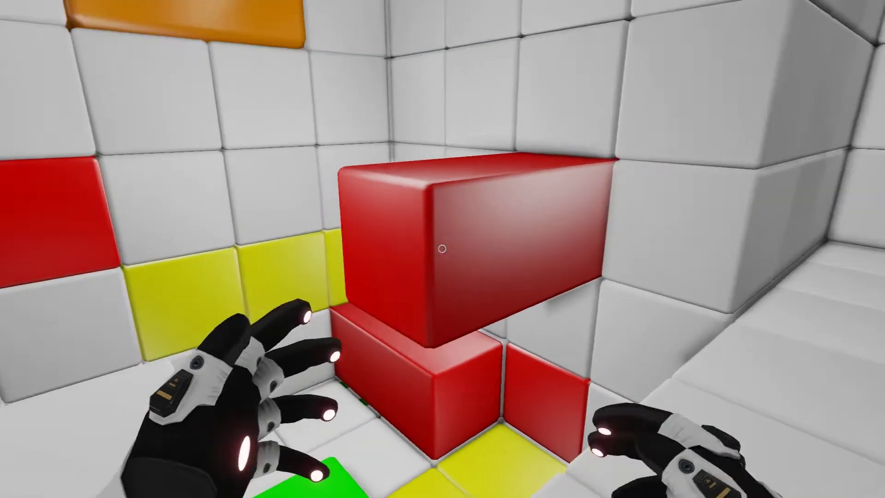
right_click(442, 248)
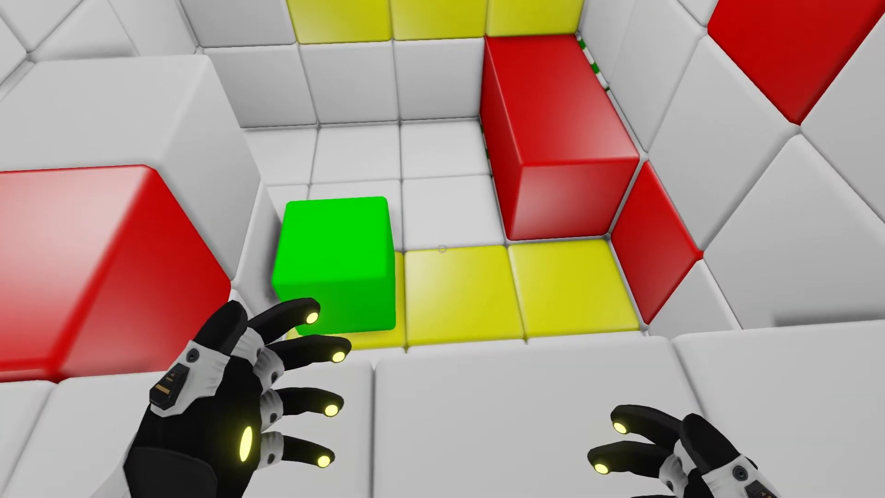
click(442, 247)
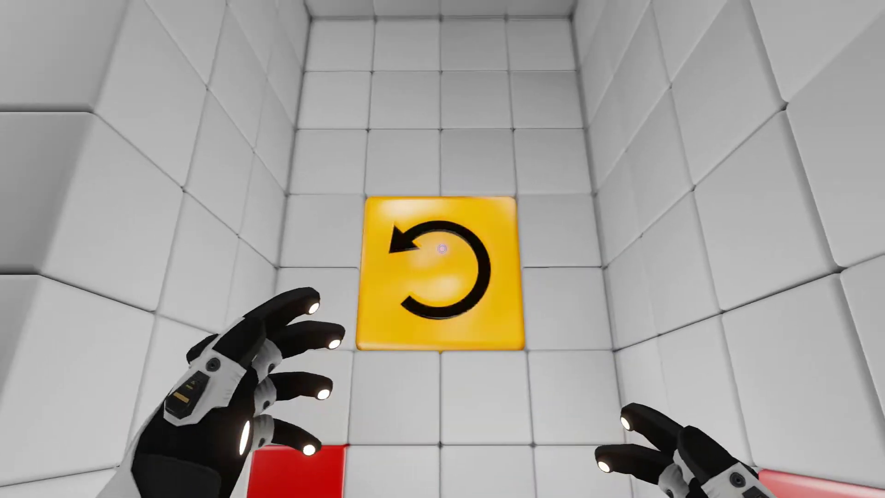
Step: Reset the chamber, try the yellow wall tiles, and push the green cube with the red block
click(442, 248)
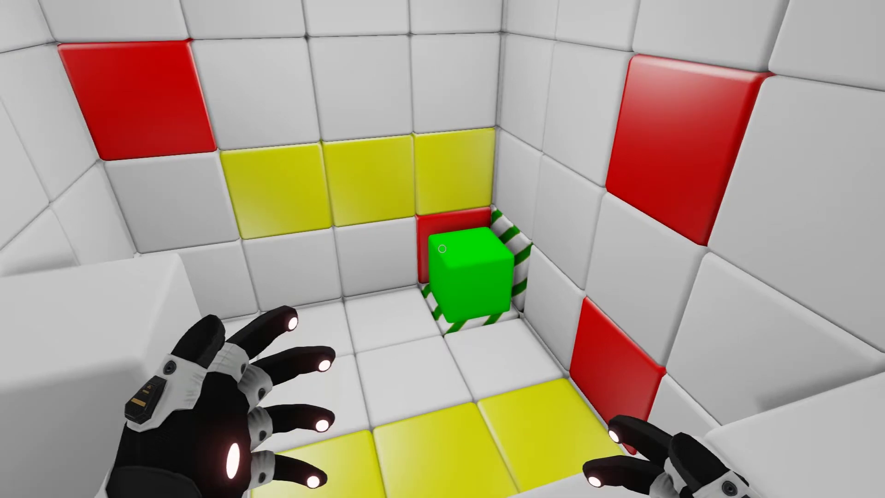
click(443, 248)
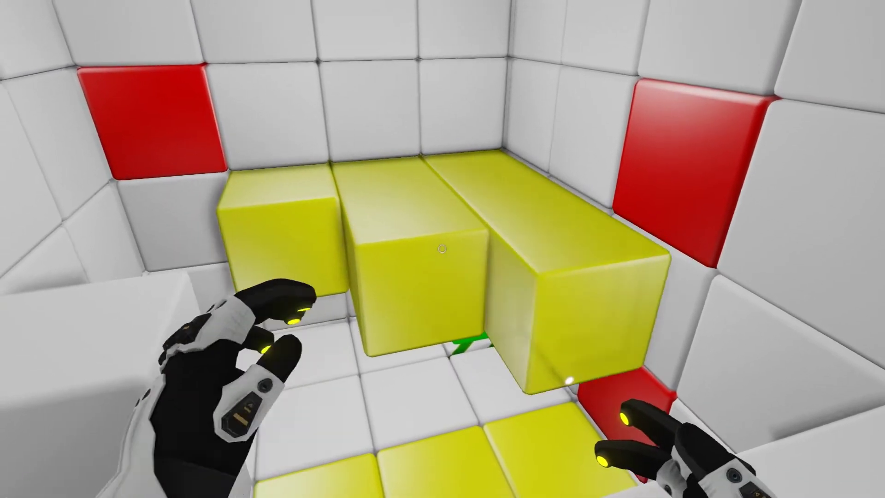
right_click(443, 248)
click(443, 248)
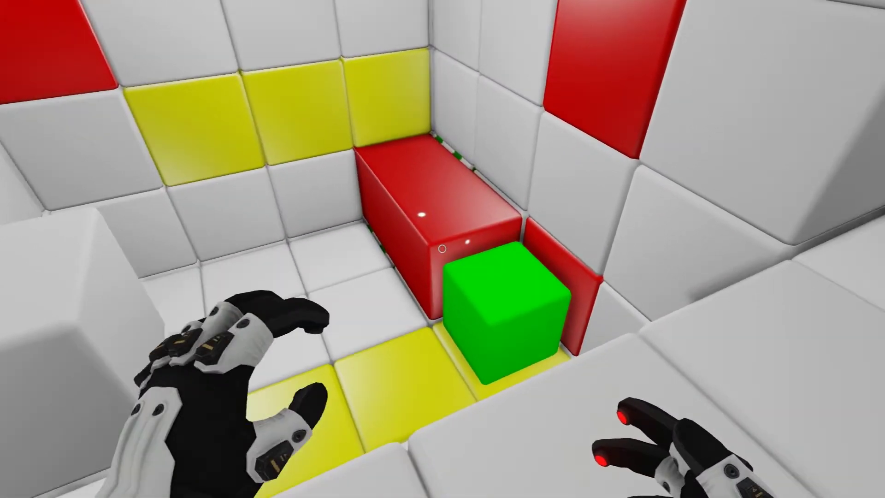
click(442, 248)
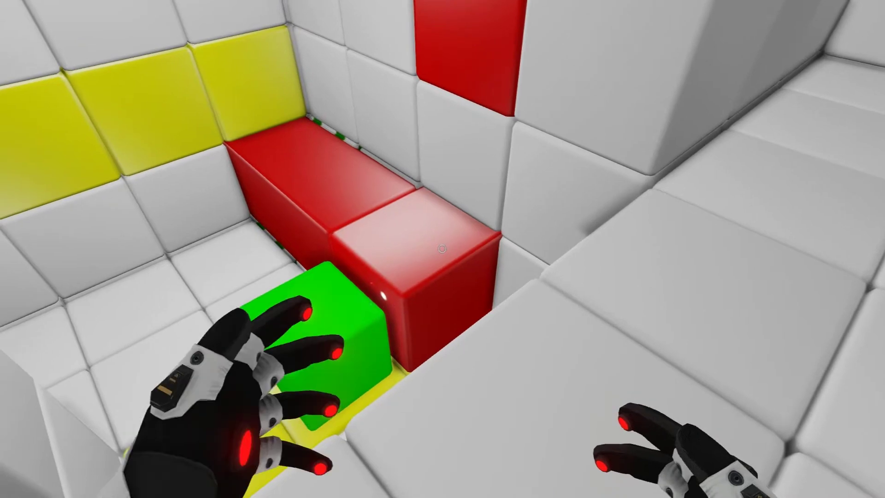
right_click(443, 247)
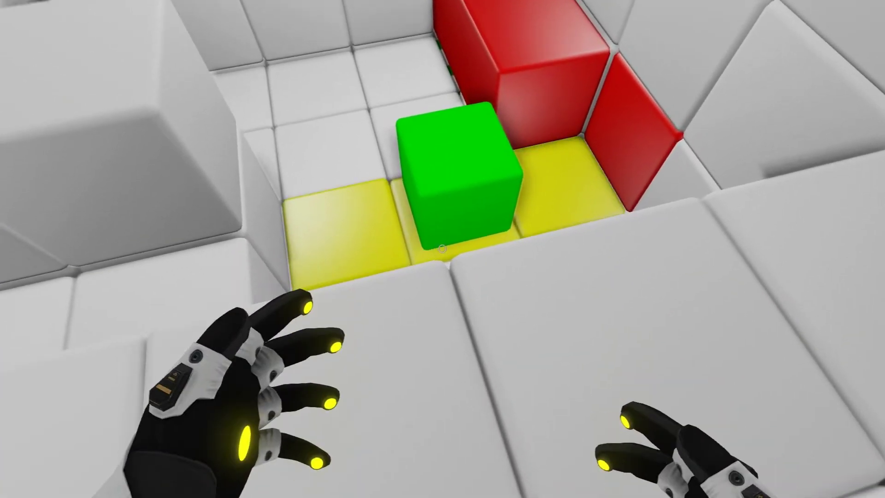
Step: Lift the green cube on raised yellow floor blocks and extend the corner red block
click(443, 248)
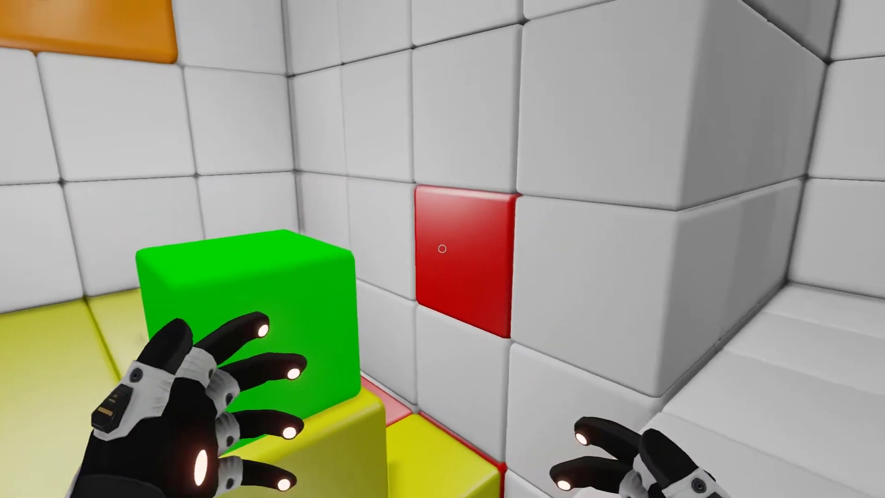
click(442, 248)
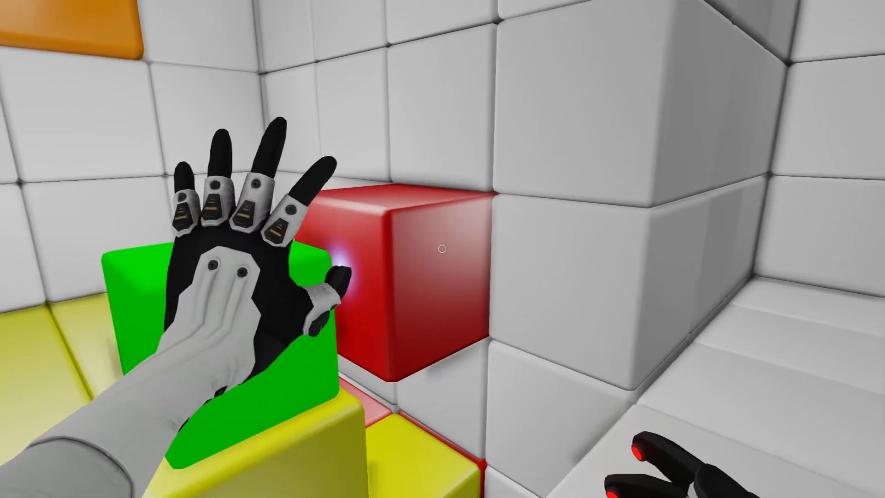
click(442, 248)
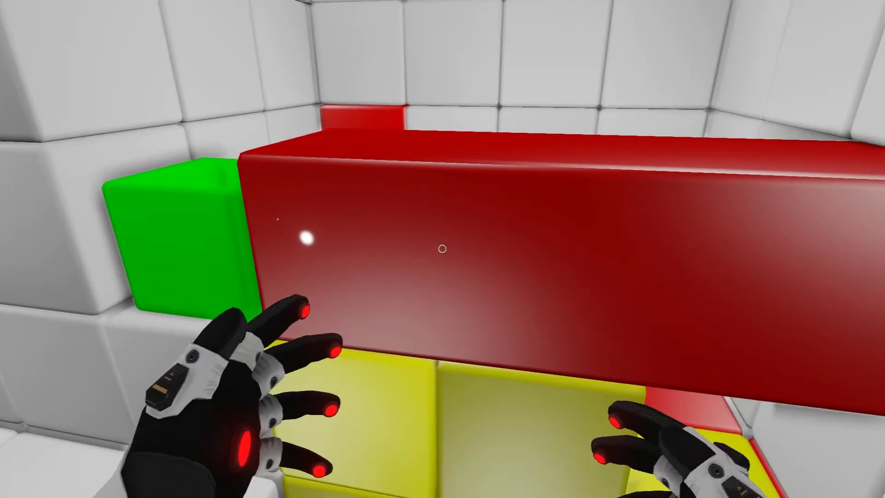
right_click(443, 248)
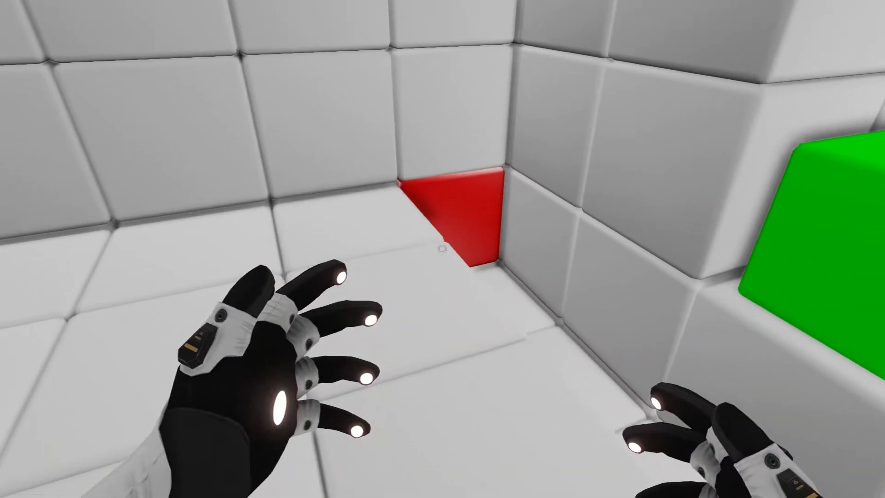
click(442, 248)
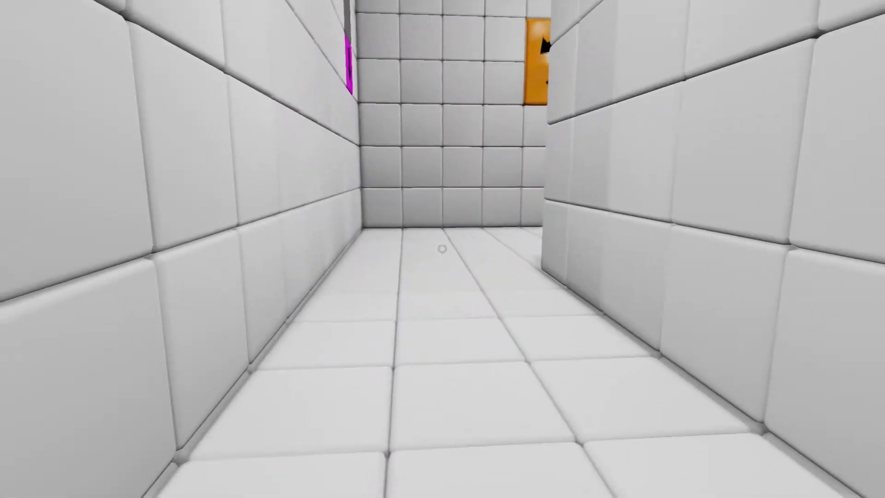
Step: Activate the orange rotate panel, work beside the green cube and red block, then enter the white corridor
key(w)
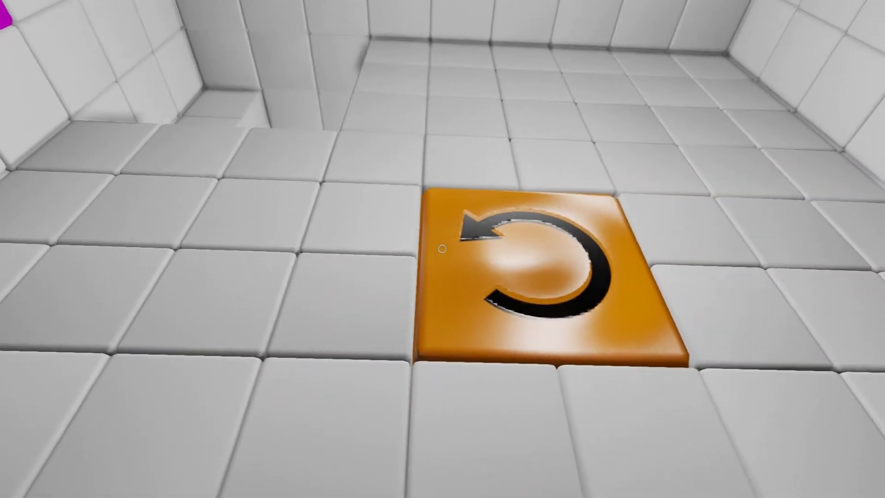
click(441, 248)
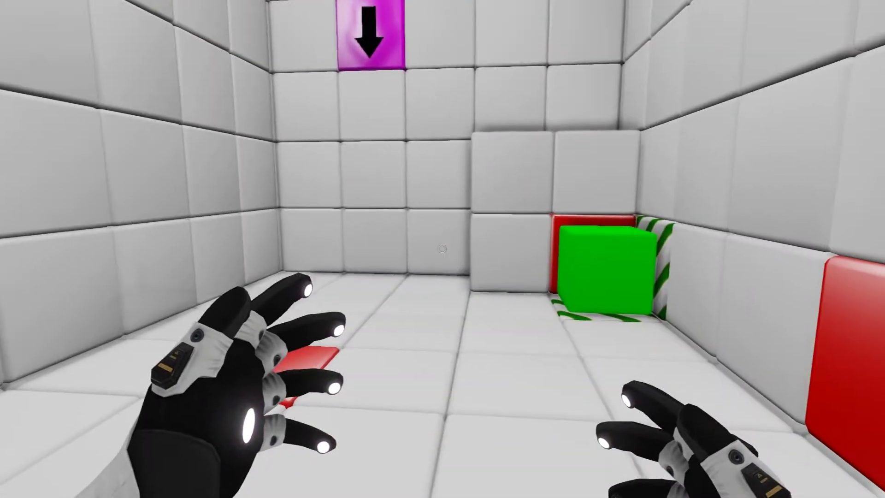
key(s)
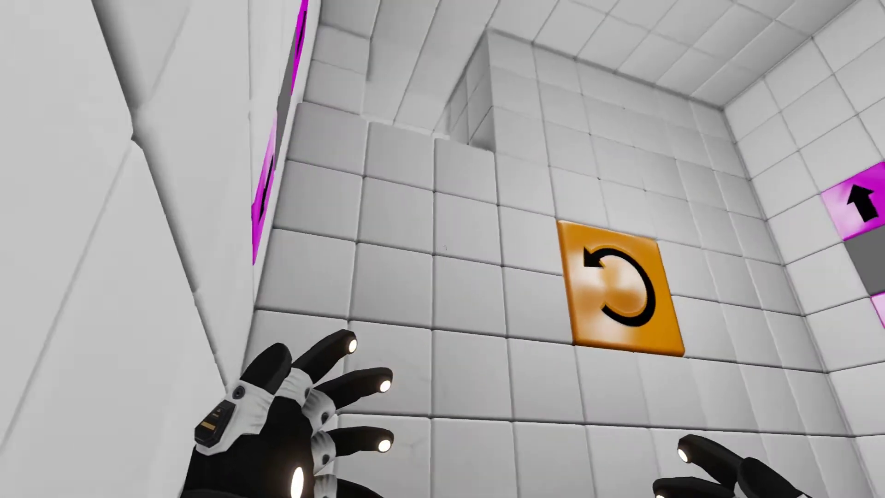
key(w)
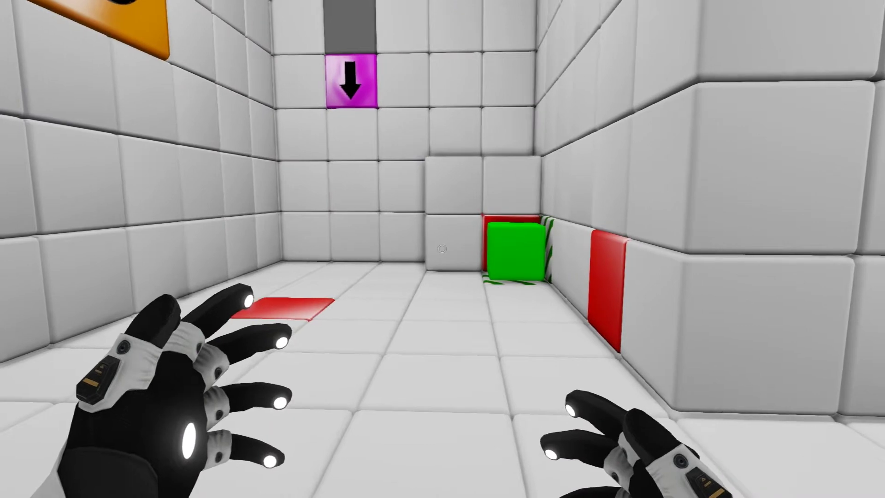
key(w)
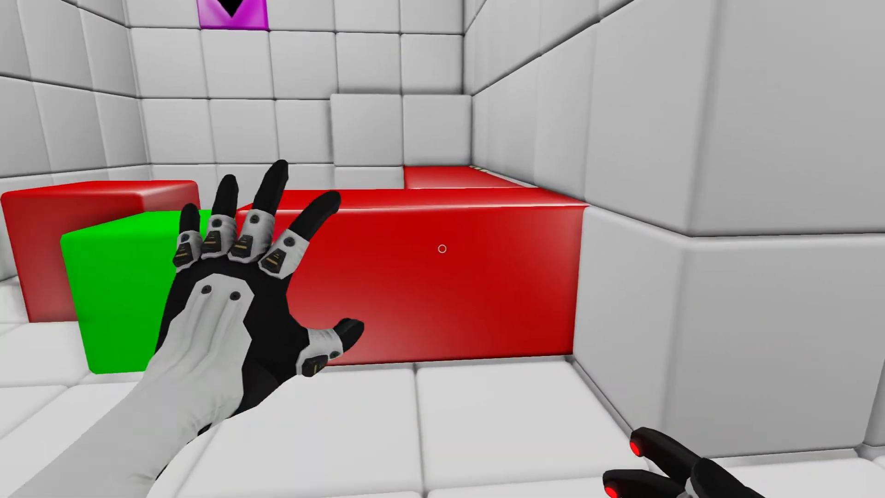
click(442, 248)
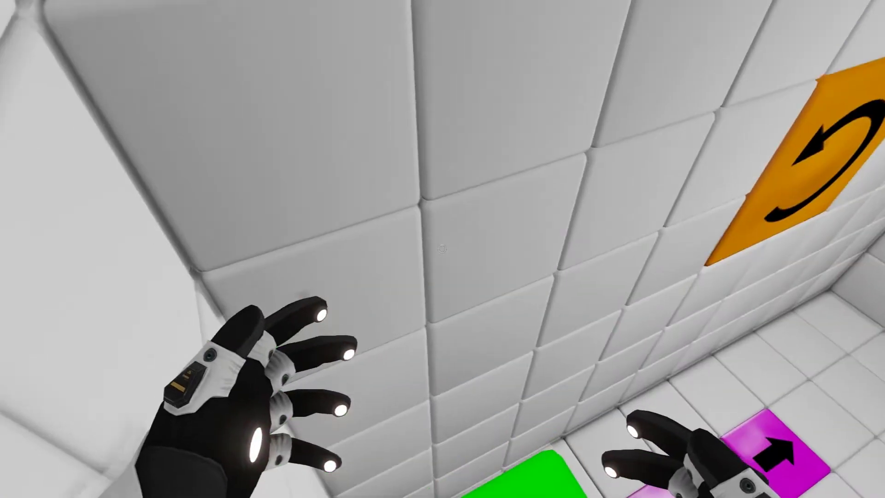
key(w)
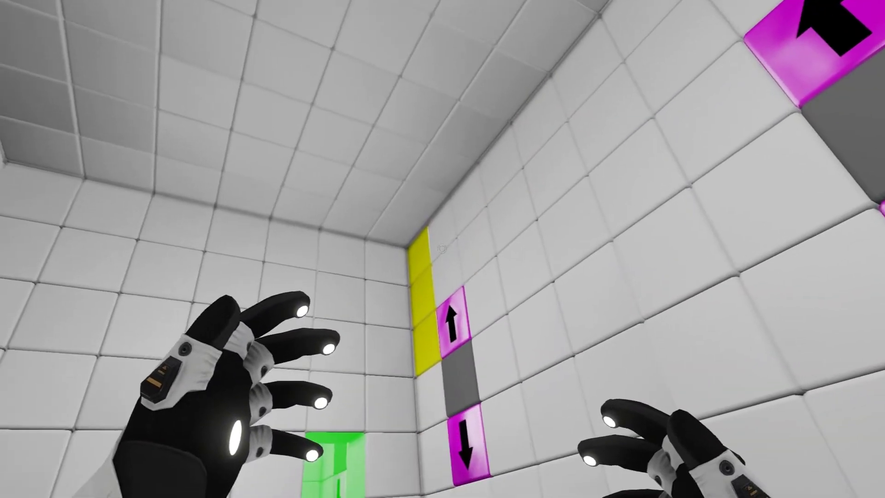
Step: Extrude and retract the yellow wall staircase, then raise a magenta floor row into a step
click(442, 247)
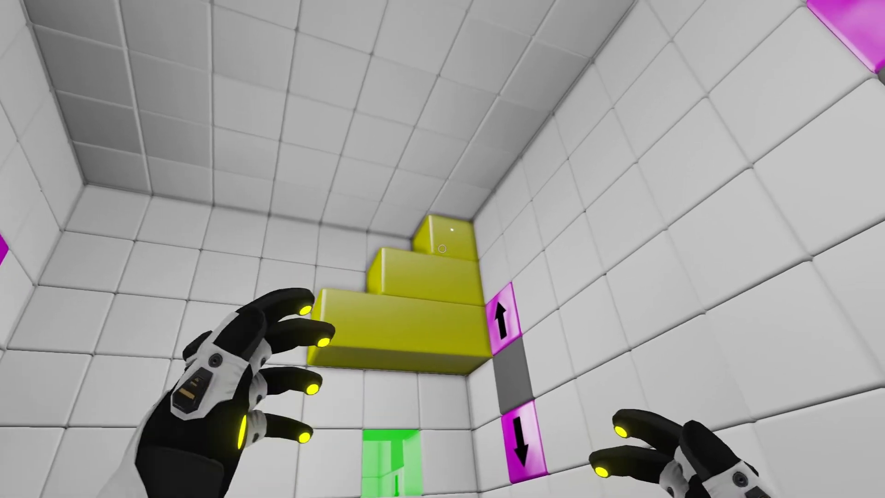
right_click(442, 249)
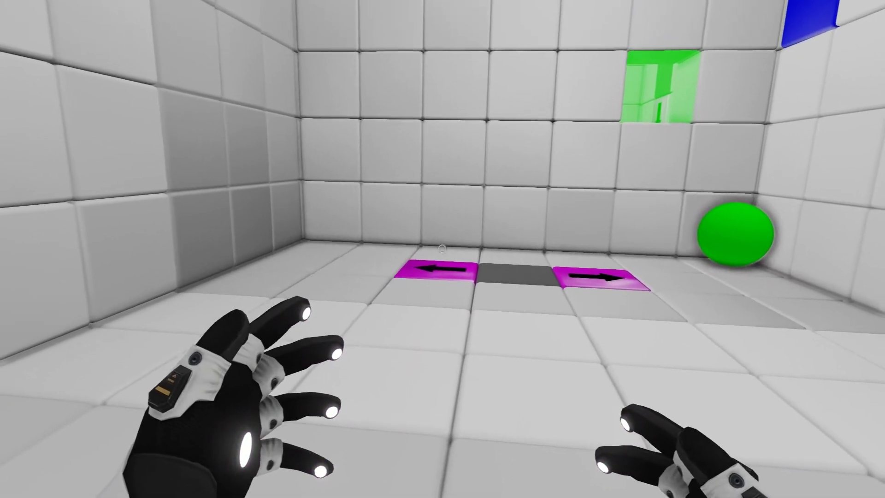
click(442, 249)
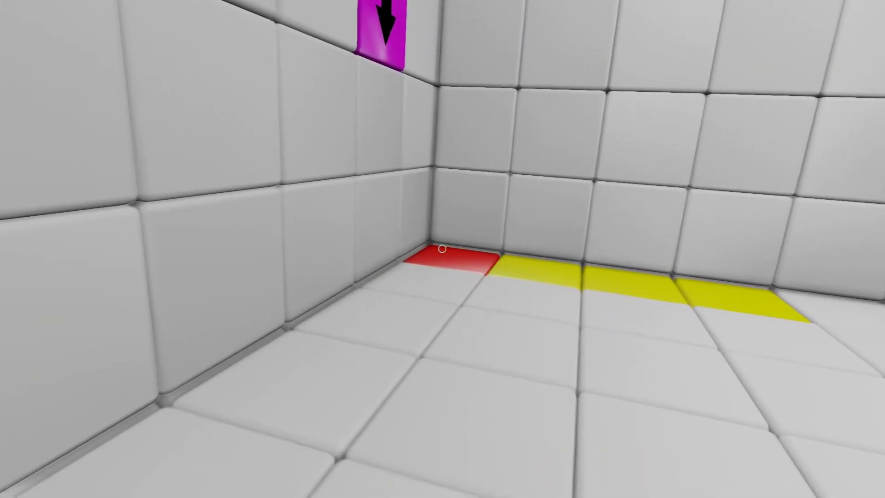
Step: Raise the red floor tile and the yellow floor staircase to lift the green ball
click(442, 249)
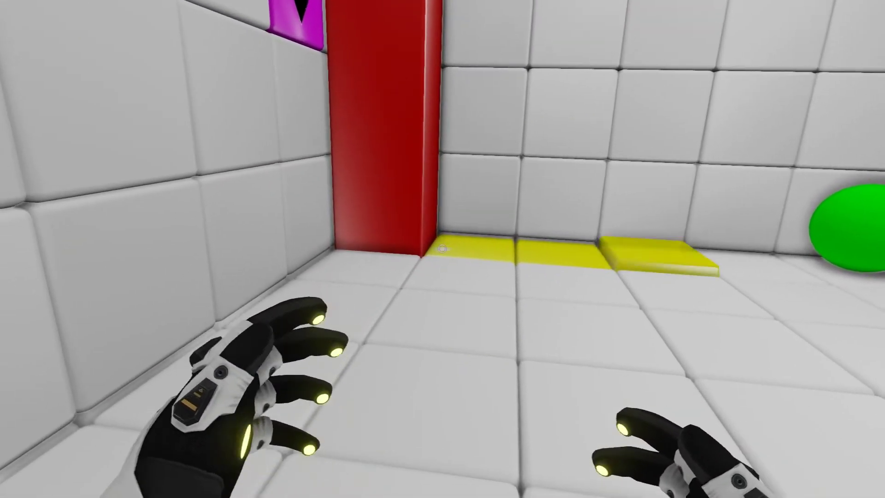
click(443, 248)
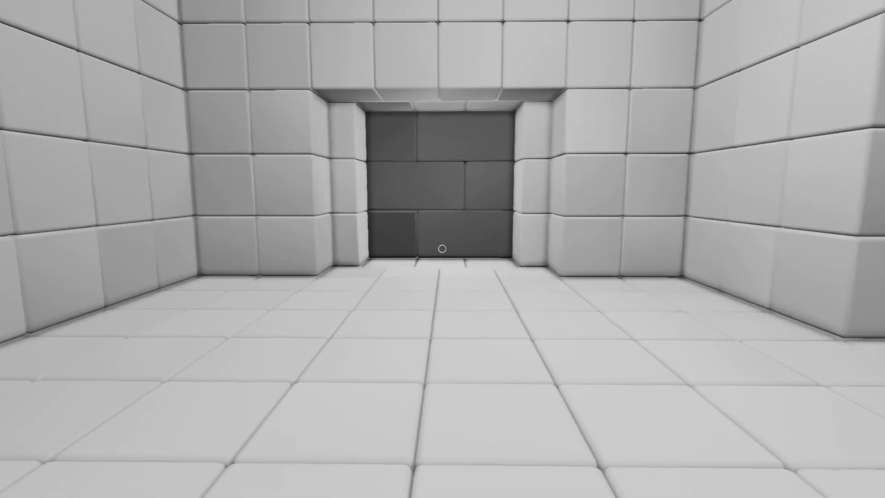
Step: Walk through the corridor into the white room facing the closed grey door
key(w)
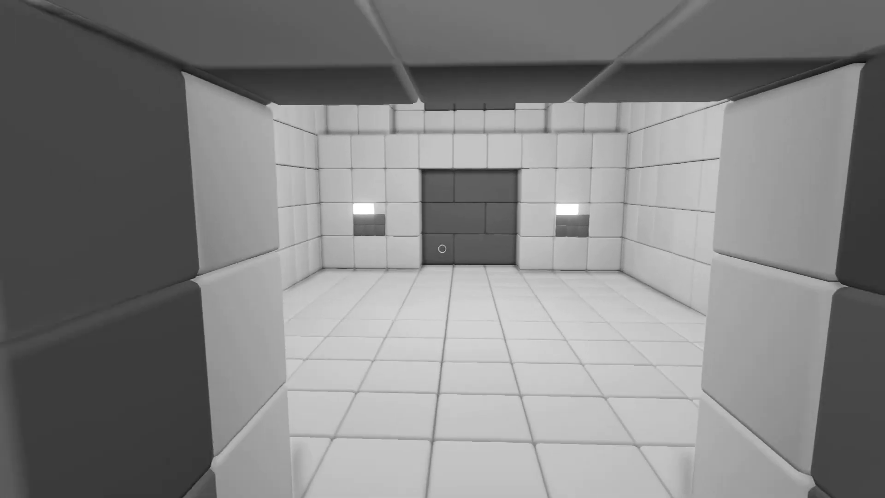